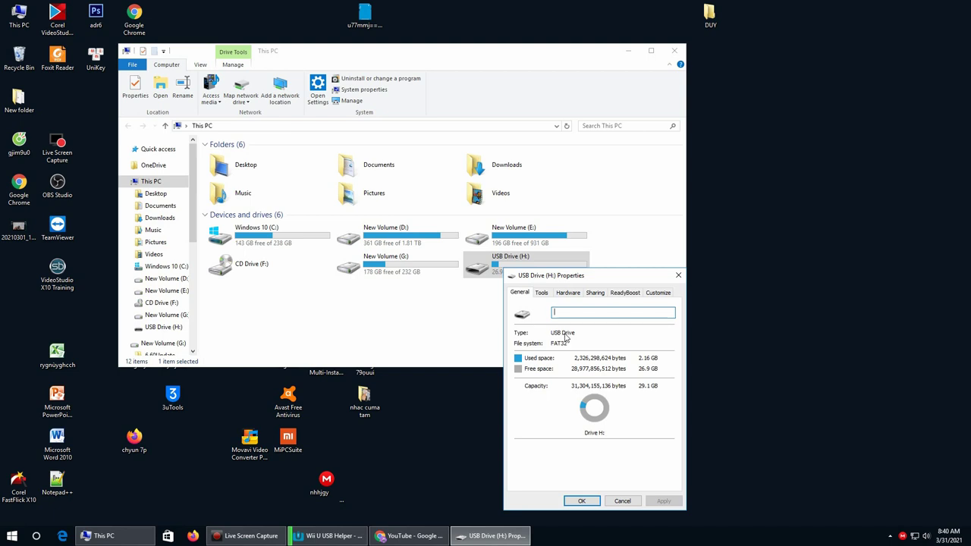
Step: Close the USB drive's properties, minimise File Explorer, and switch to Wii U USB Helper
{"action": "left_click", "coordinate": [631, 51]}
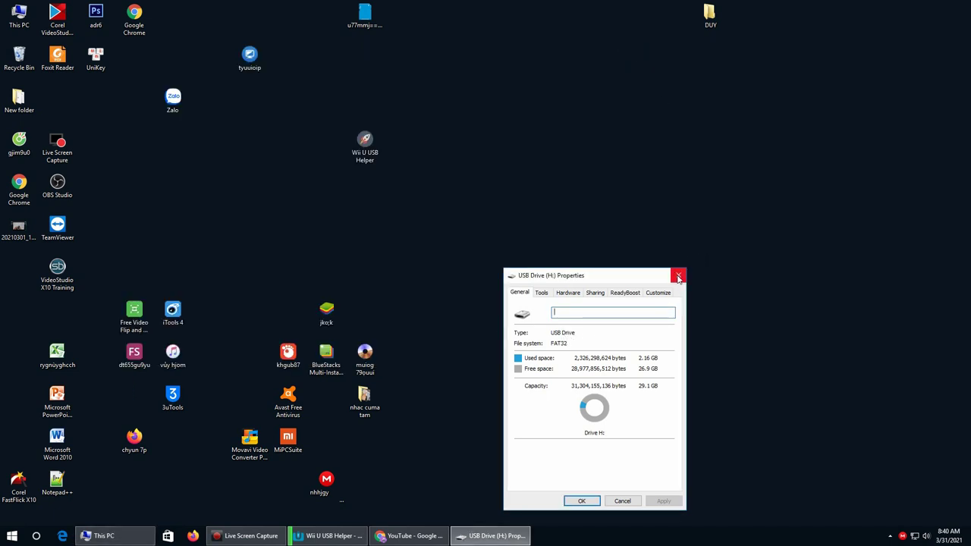
{"action": "left_click", "coordinate": [679, 275]}
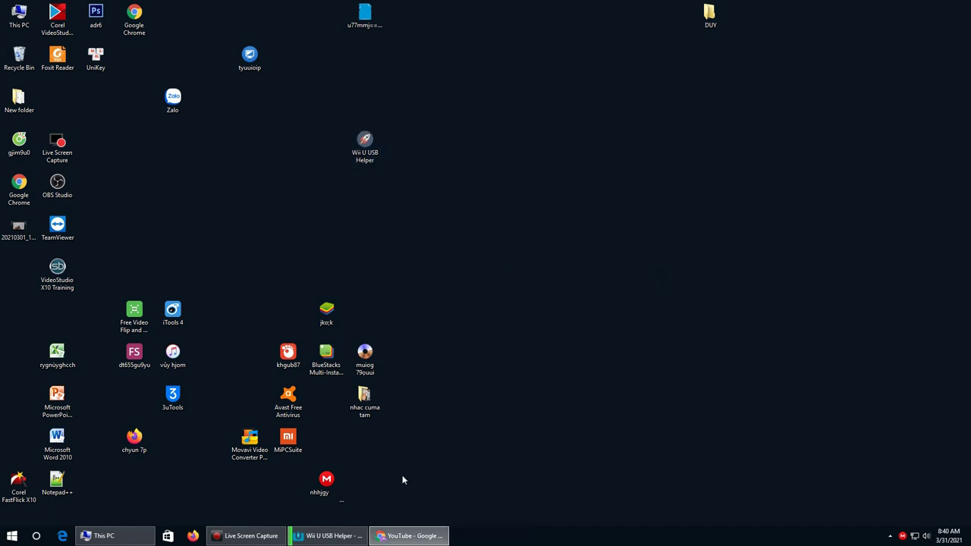
{"action": "left_click", "coordinate": [312, 539]}
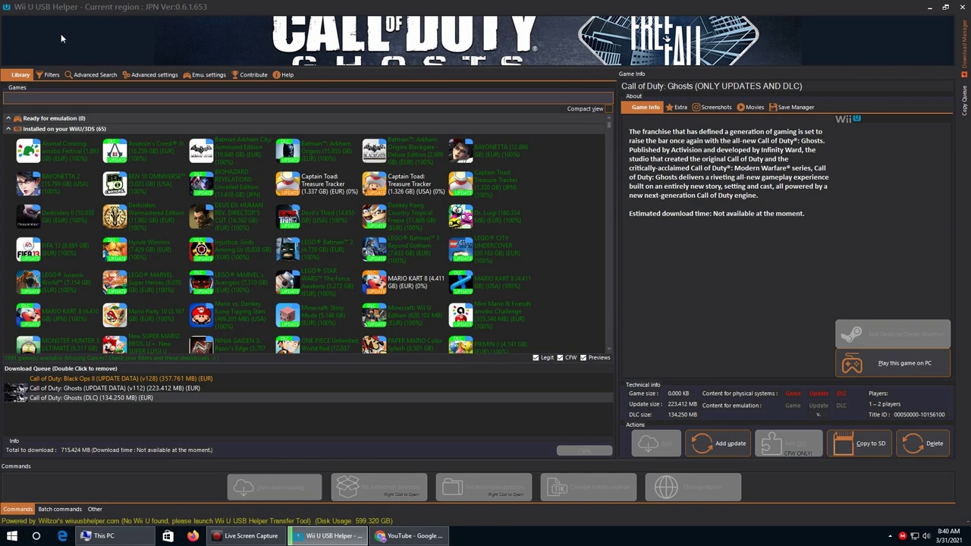
Step: Review the platform and region filters and return to browsing the game library
{"action": "left_click", "coordinate": [51, 74]}
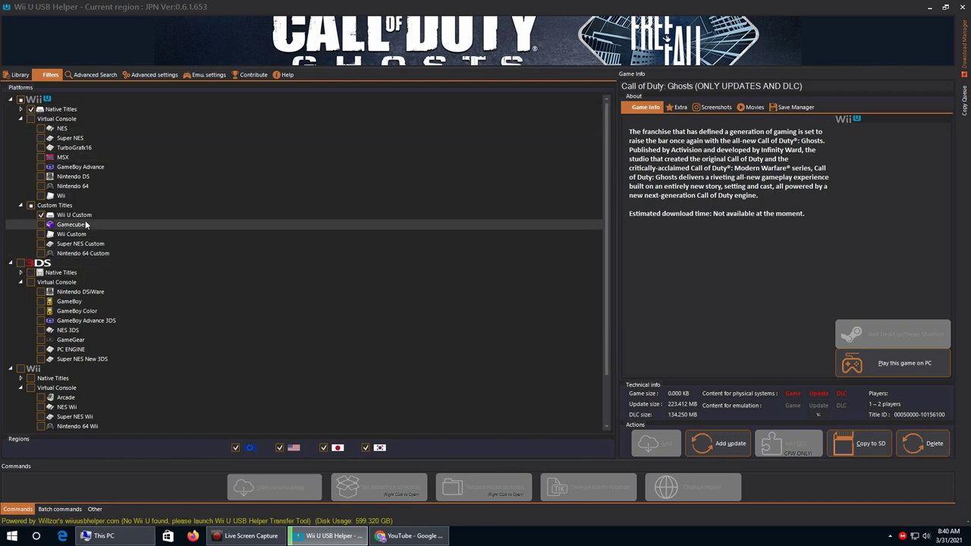
{"action": "left_click", "coordinate": [20, 74]}
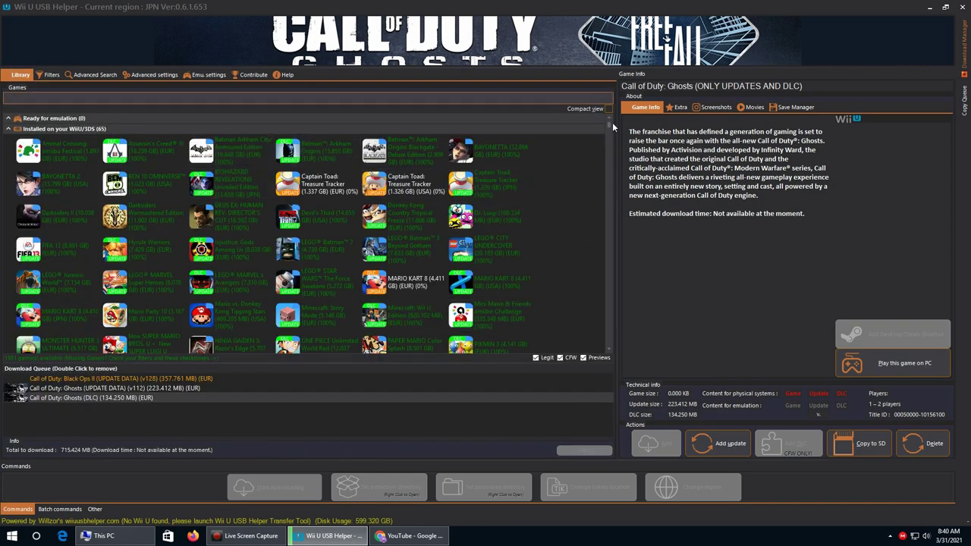
{"action": "left_click_drag", "start_coordinate": [609, 123], "coordinate": [610, 150]}
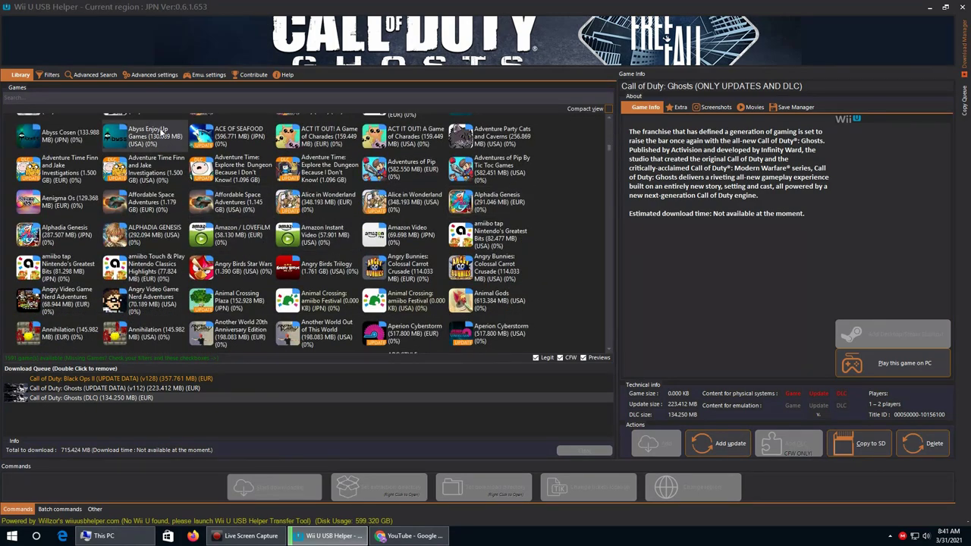
Step: Search the game library for "call of" and show the details of the EUR version of Call of Duty: Black Ops II
{"action": "left_click", "coordinate": [161, 98]}
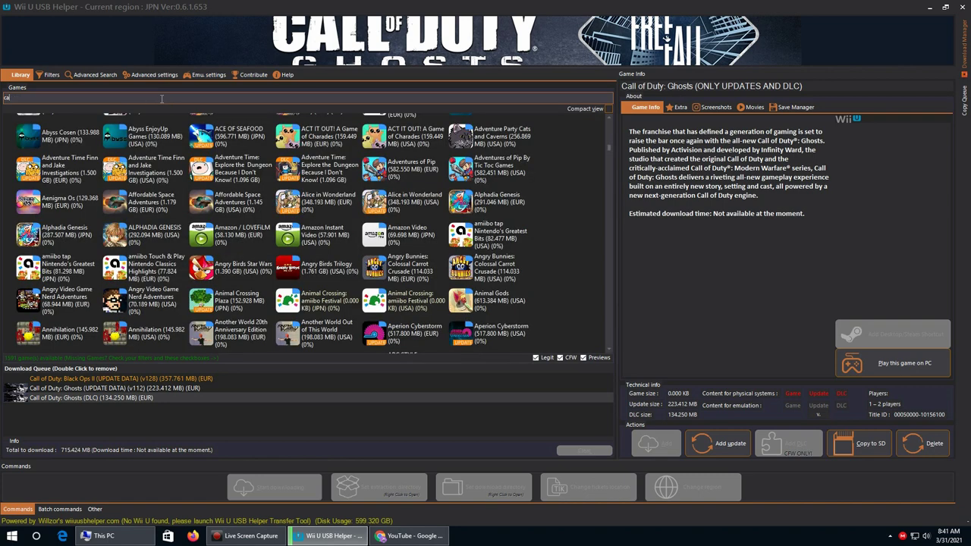
{"action": "type", "text": "call"}
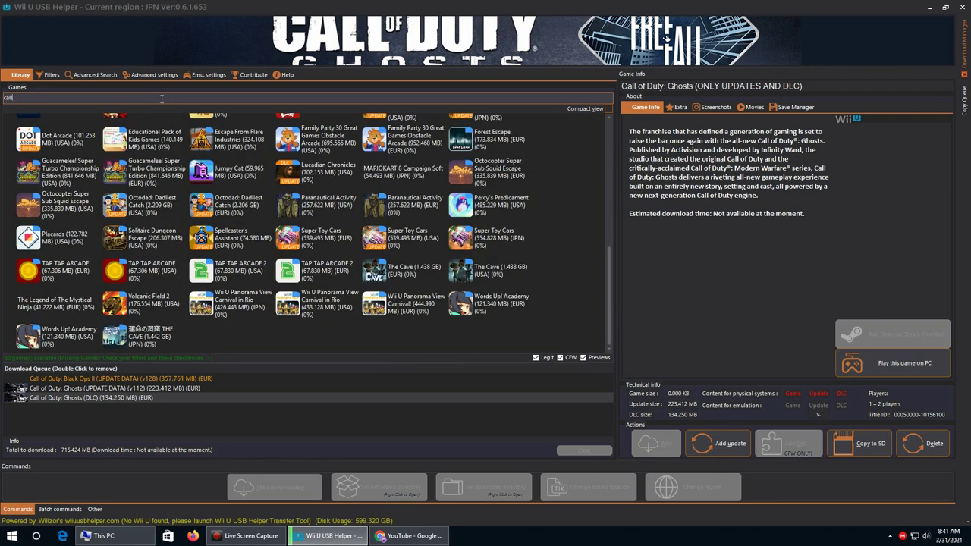
{"action": "type", "text": " of"}
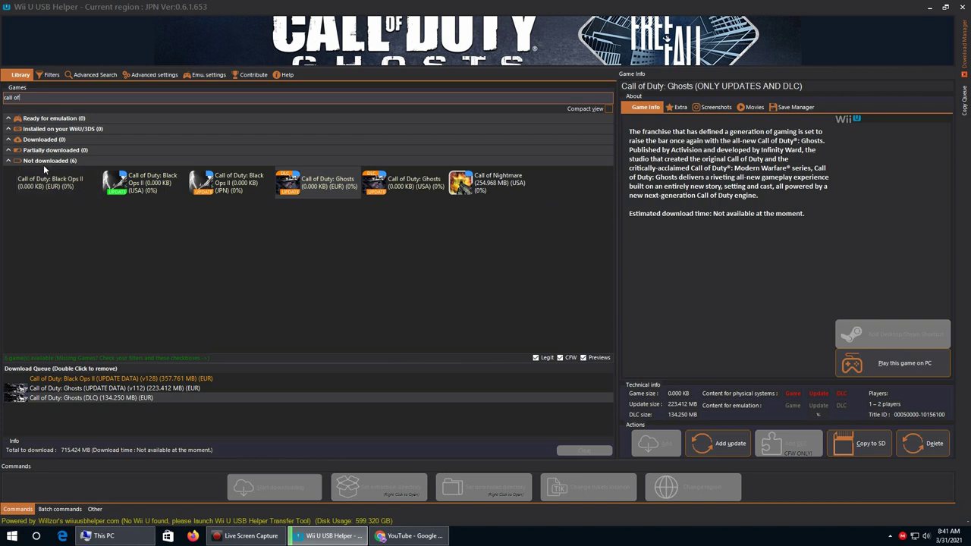
{"action": "left_click", "coordinate": [70, 193]}
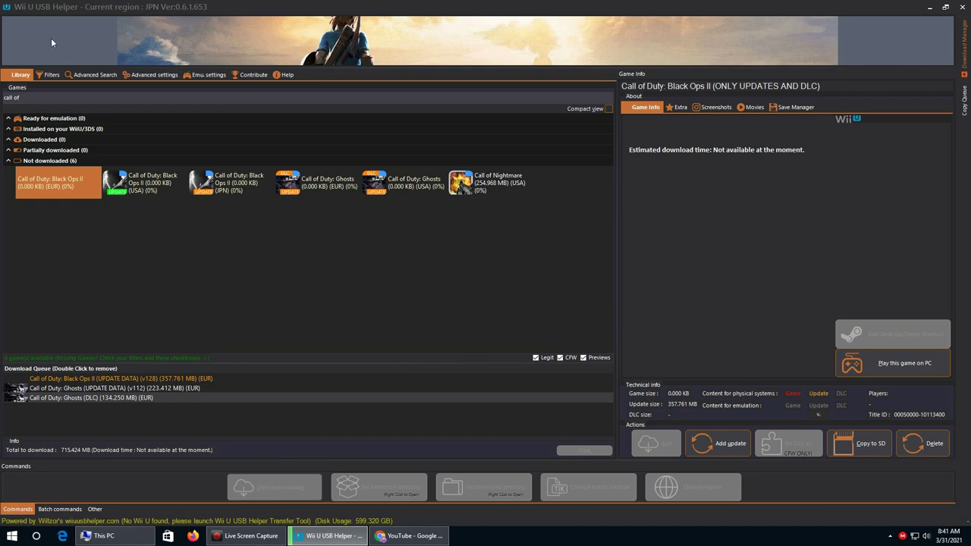
Step: Clear the library search and show the details of the JPN Dr.LUIGI title among the downloaded games
{"action": "left_click", "coordinate": [50, 74]}
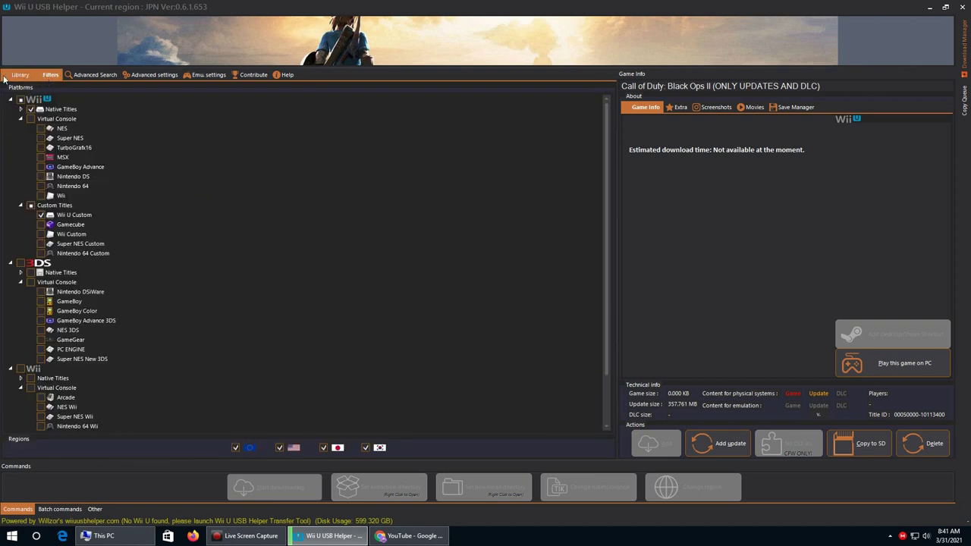
{"action": "left_click", "coordinate": [19, 74]}
{"action": "left_click", "coordinate": [20, 101]}
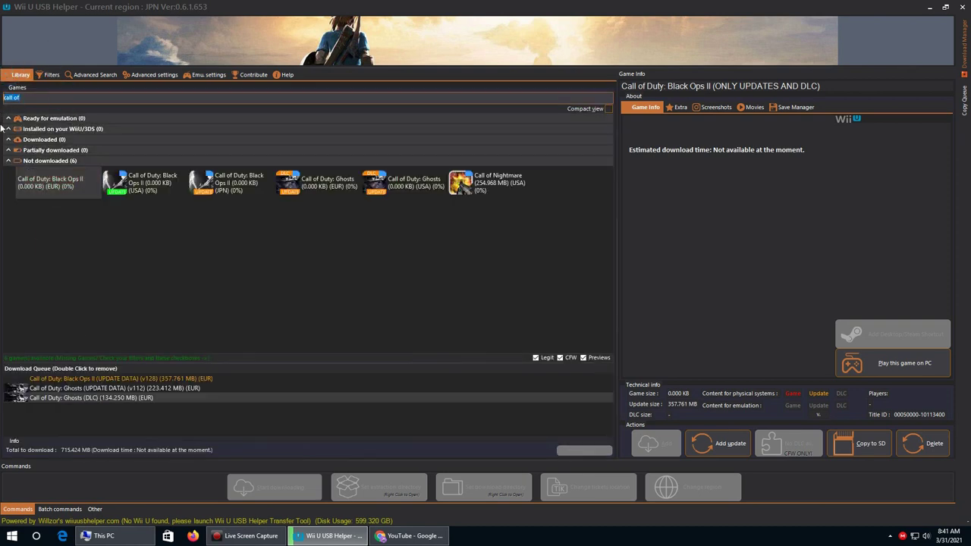
{"action": "key", "text": "BackSpace"}
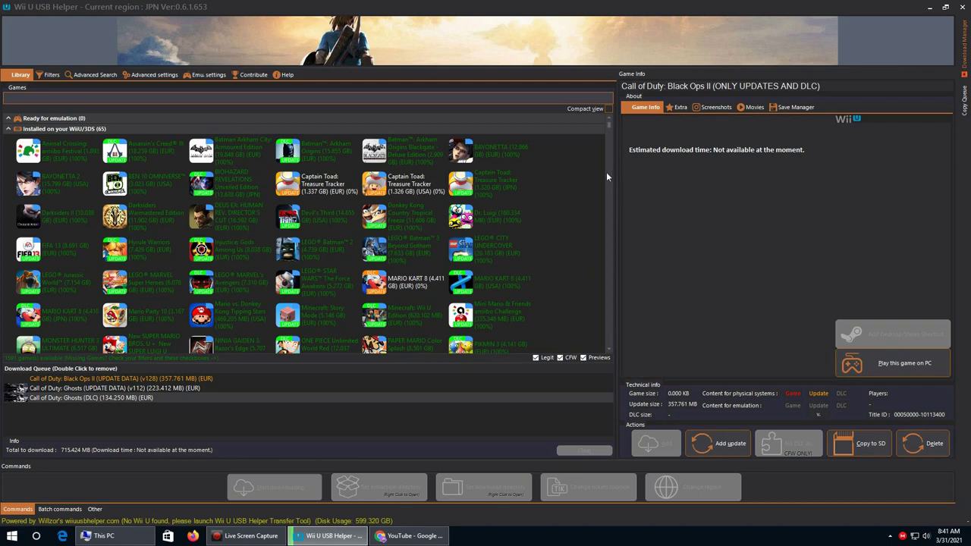
{"action": "left_click_drag", "start_coordinate": [610, 124], "coordinate": [609, 130]}
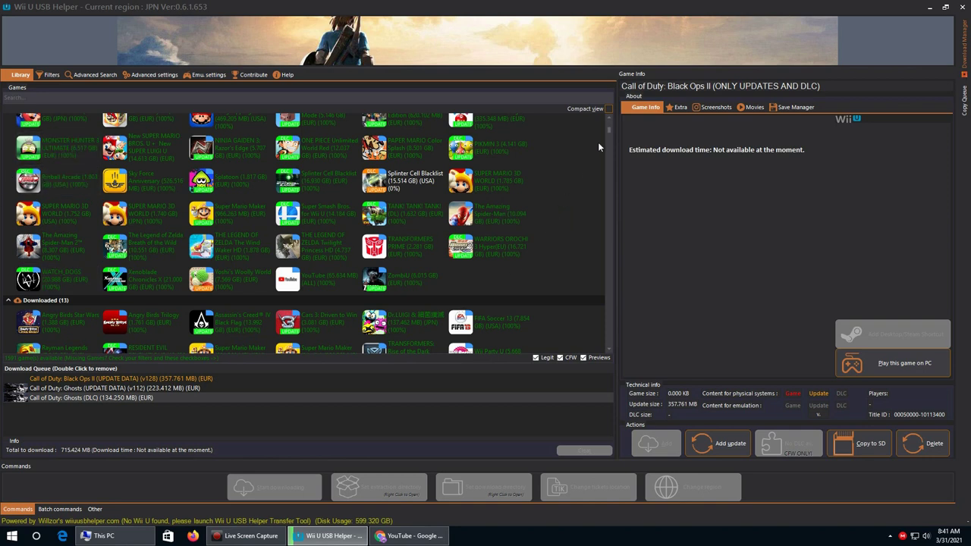
{"action": "left_click", "coordinate": [609, 351]}
{"action": "left_click", "coordinate": [609, 352]}
{"action": "left_click", "coordinate": [609, 351]}
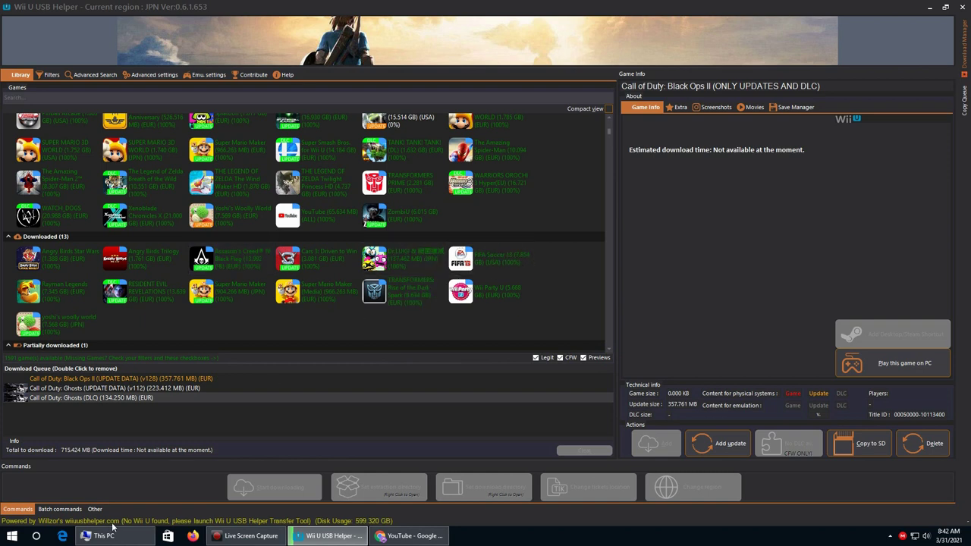
{"action": "left_click", "coordinate": [409, 261]}
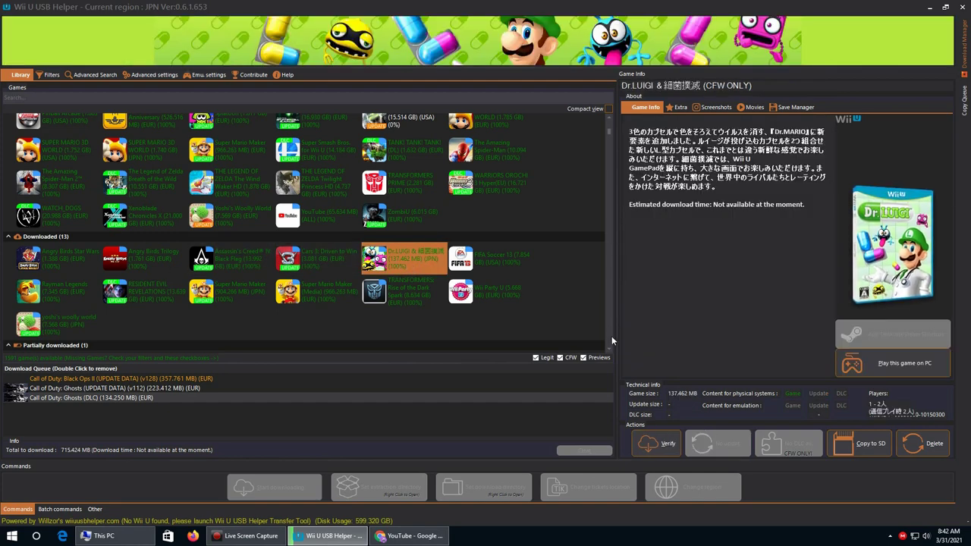
Step: Add The Wonderful 101 and its v16 update to the download queue and show the Download Manager
{"action": "scroll", "coordinate": [612, 336], "scroll_direction": "down", "scroll_amount": 2}
{"action": "scroll", "coordinate": [610, 352], "scroll_direction": "down", "scroll_amount": 3}
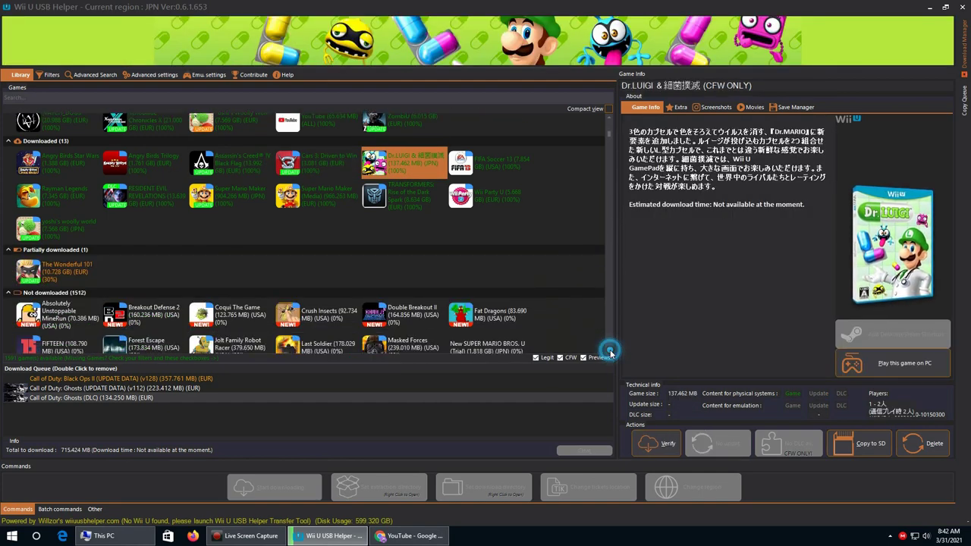
{"action": "left_click", "coordinate": [52, 280]}
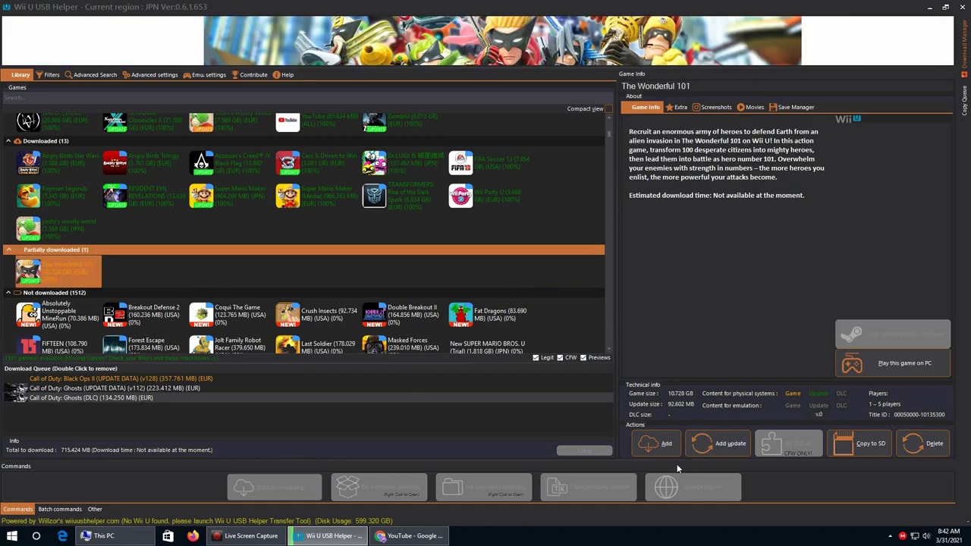
{"action": "left_click", "coordinate": [662, 446]}
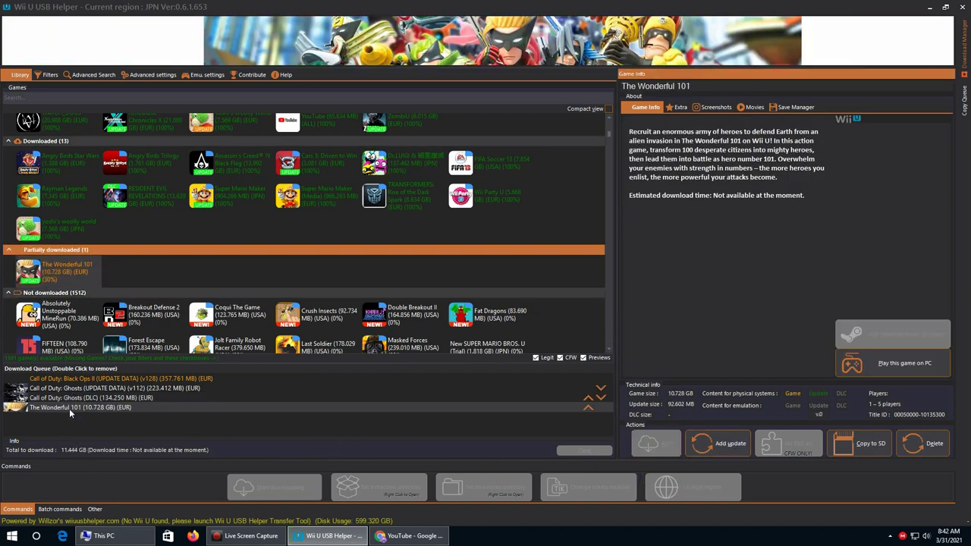
{"action": "left_click", "coordinate": [713, 444]}
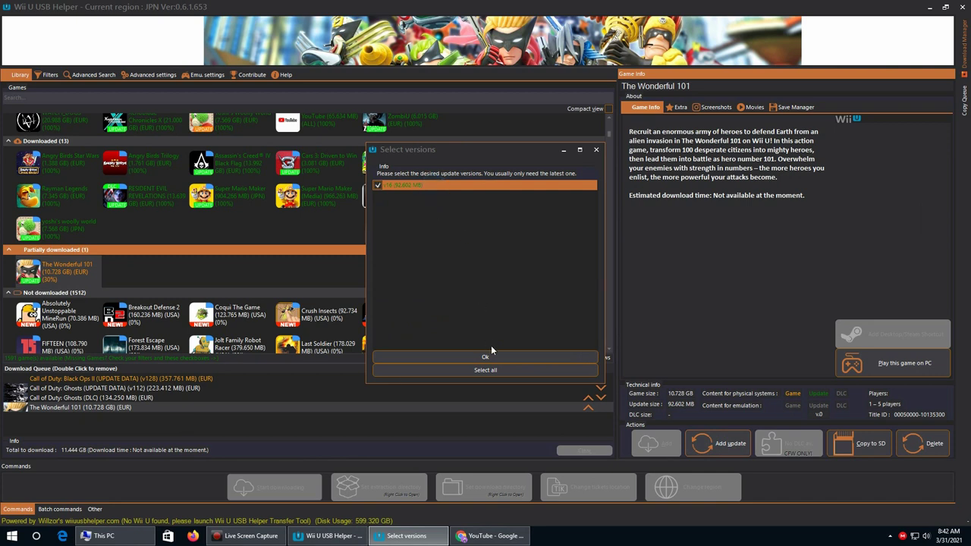
{"action": "left_click", "coordinate": [491, 354]}
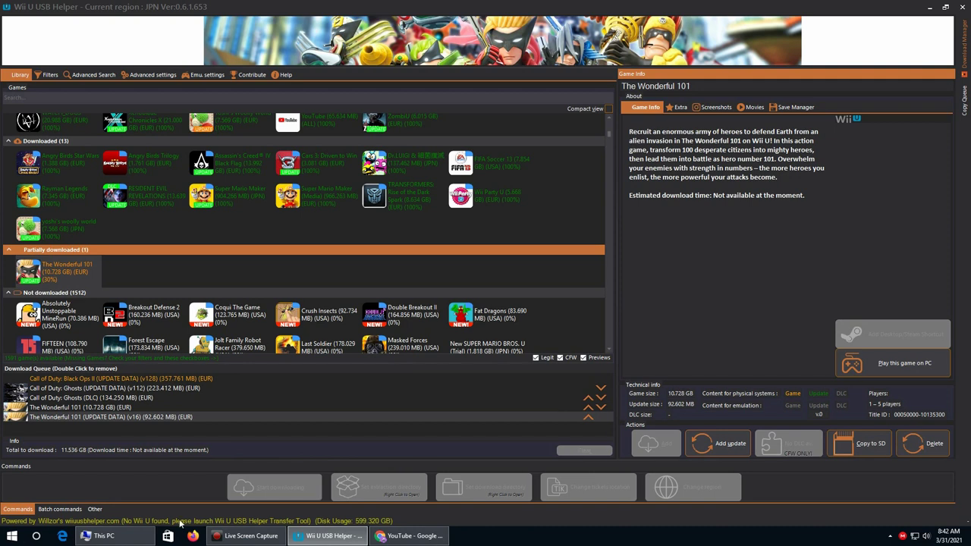
{"action": "left_click", "coordinate": [966, 72]}
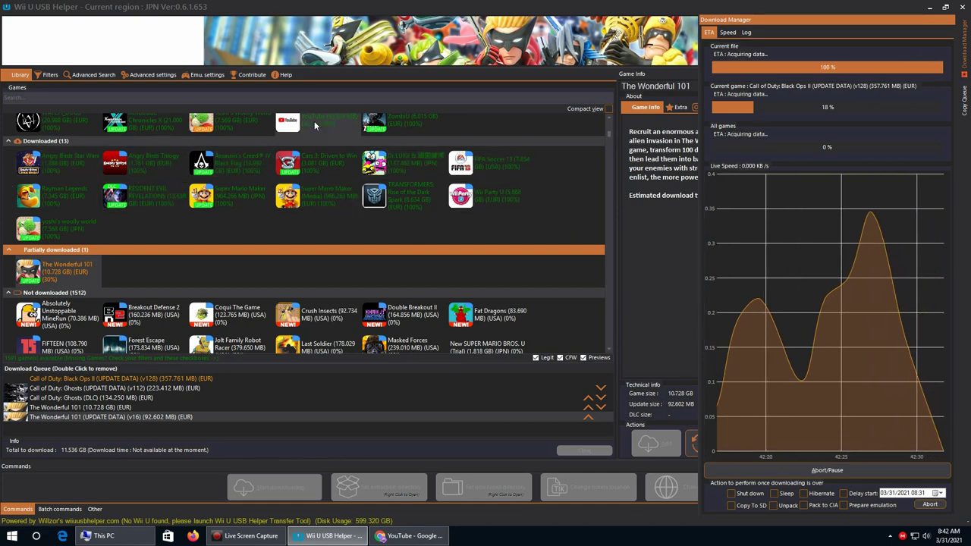
Step: Queue Rayman Legends for copying to SD, start the copy to drive H:\, and cancel the transfer
{"action": "left_click", "coordinate": [42, 209]}
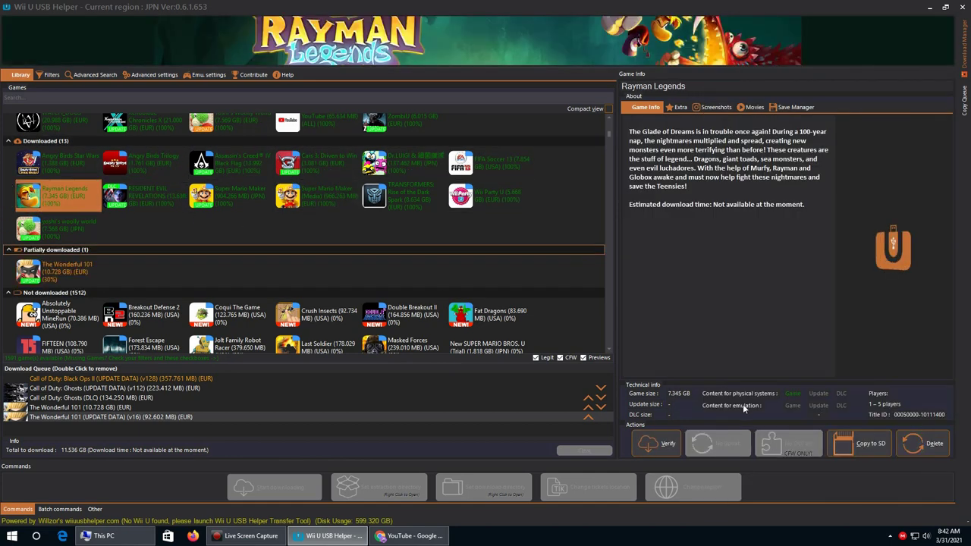
{"action": "left_click", "coordinate": [870, 448]}
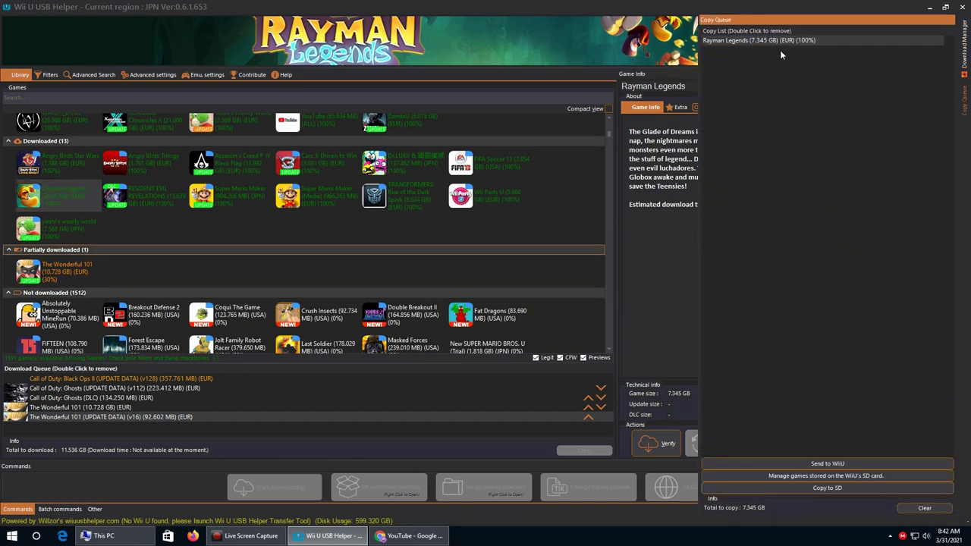
{"action": "left_click", "coordinate": [821, 489]}
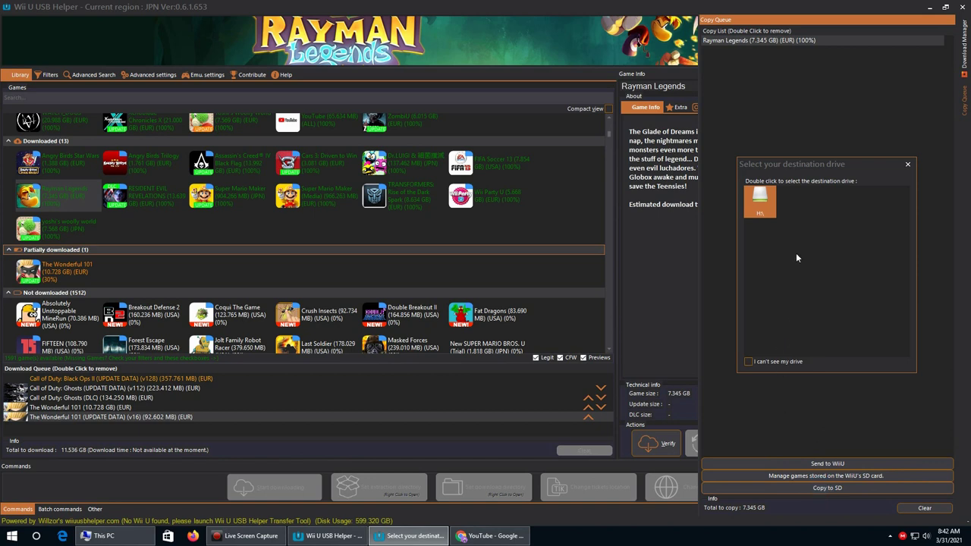
{"action": "double_click", "coordinate": [759, 209]}
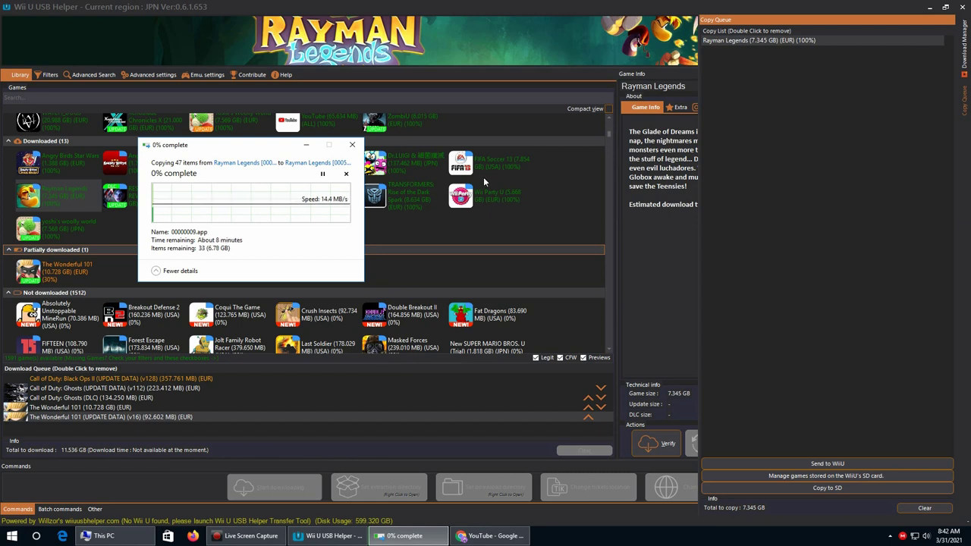
{"action": "left_click", "coordinate": [350, 146]}
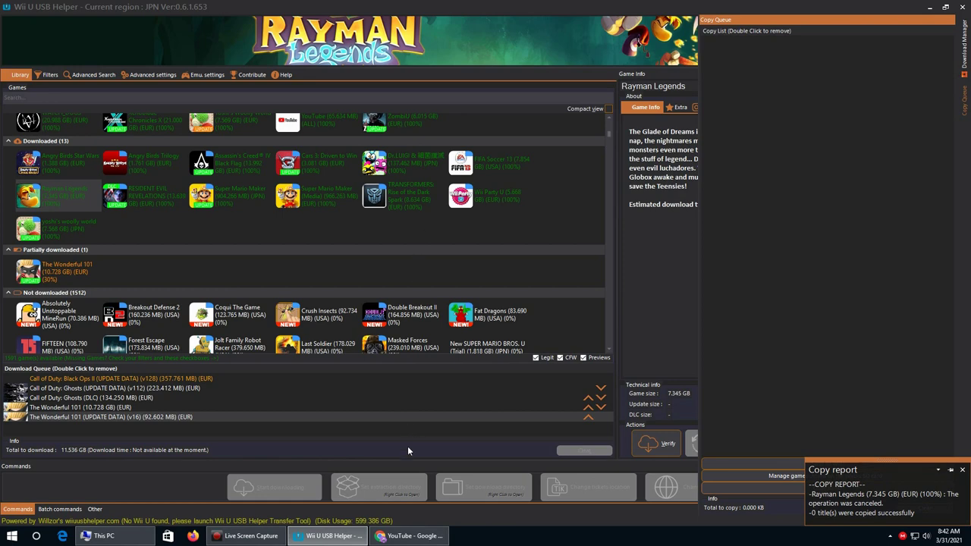
Step: Switch to YouTube in Chrome and search for "call of duty ghost wii u download wup"
{"action": "left_click", "coordinate": [422, 537]}
{"action": "left_click", "coordinate": [422, 537]}
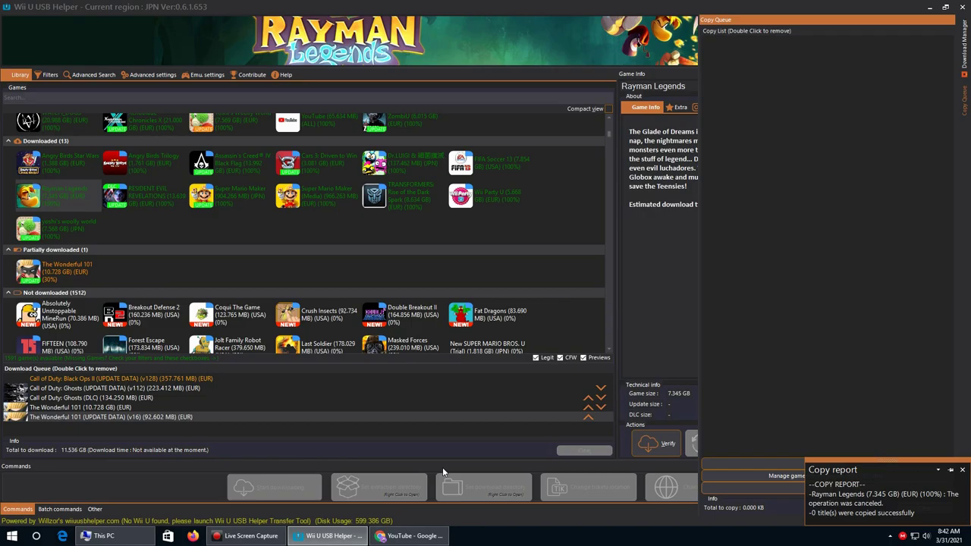
{"action": "left_click", "coordinate": [410, 537]}
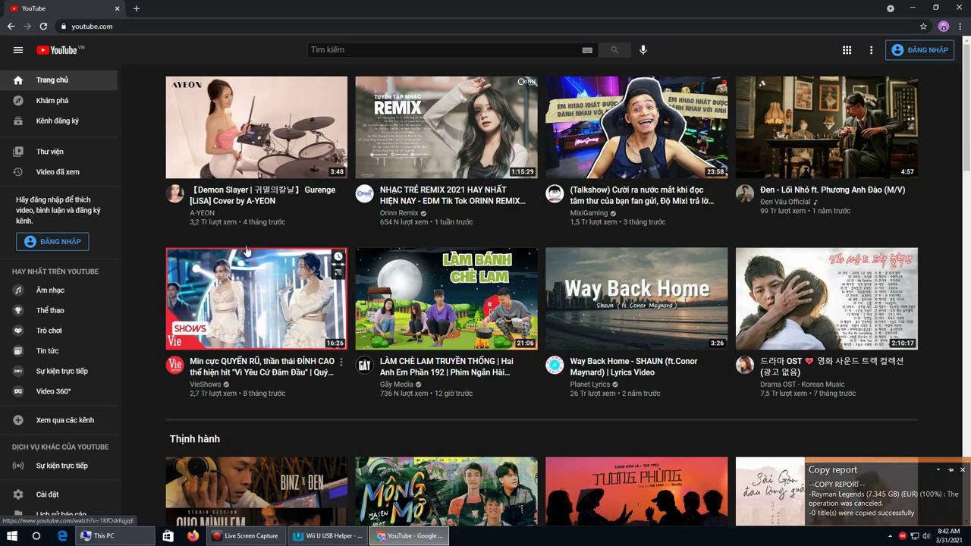
{"action": "left_click", "coordinate": [438, 49]}
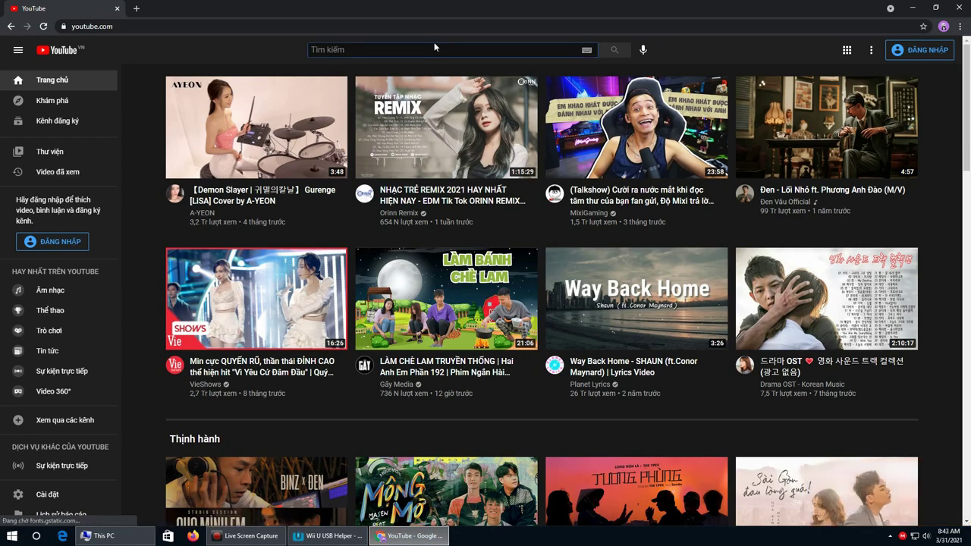
{"action": "key", "text": "ctrl+v"}
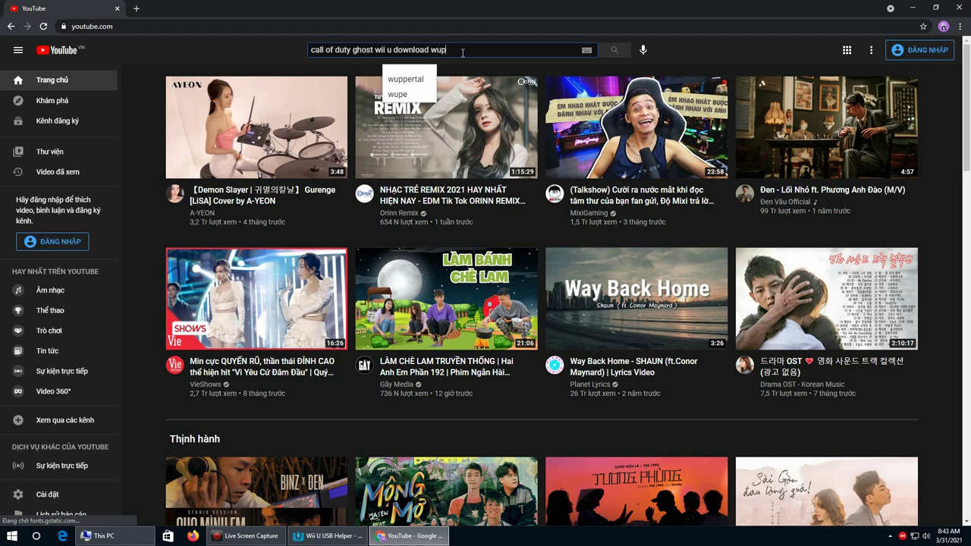
{"action": "left_click", "coordinate": [613, 50]}
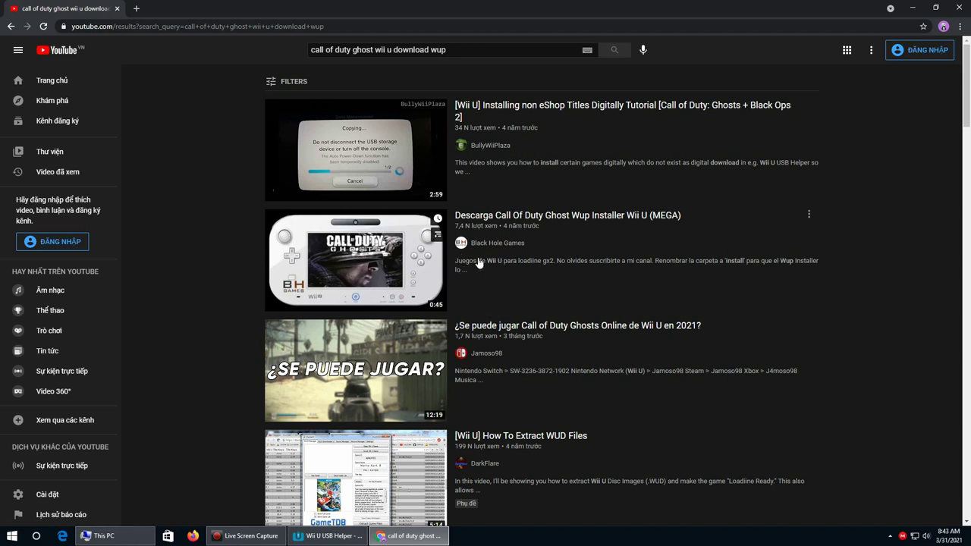
Step: Open the video "Descarga Call Of Duty Ghost Wup Installer Wii U (MEGA)" and expand its full description
{"action": "left_click", "coordinate": [649, 215]}
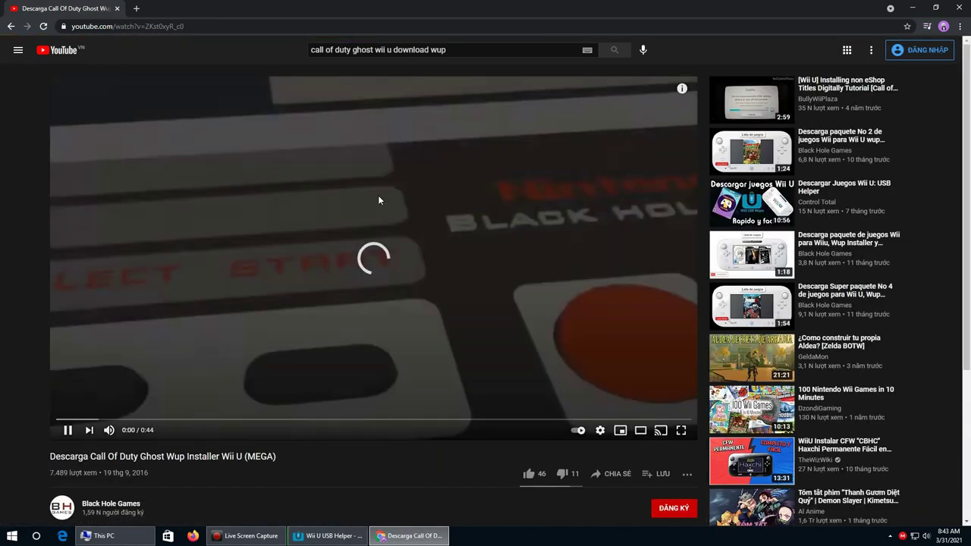
{"action": "scroll", "coordinate": [380, 200], "scroll_direction": "down", "scroll_amount": 4}
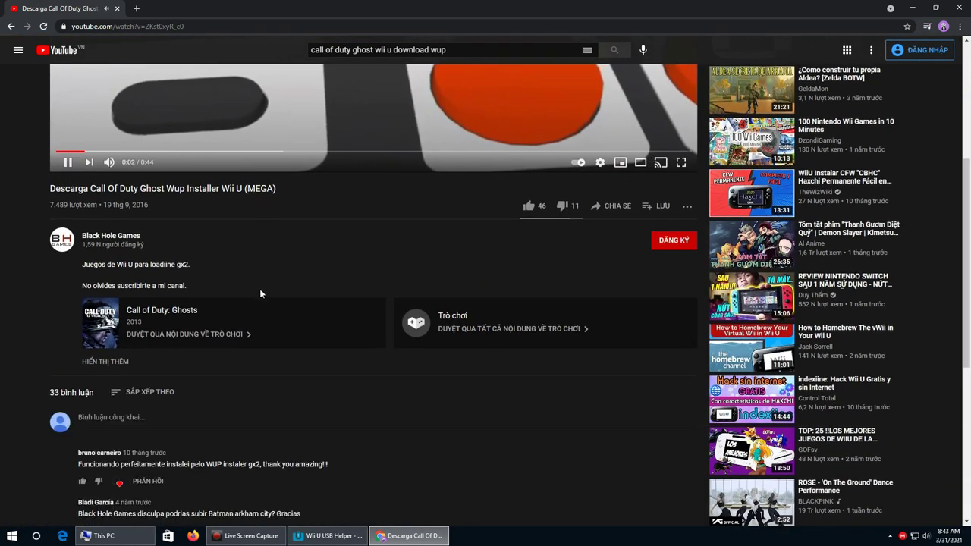
{"action": "left_click", "coordinate": [100, 363]}
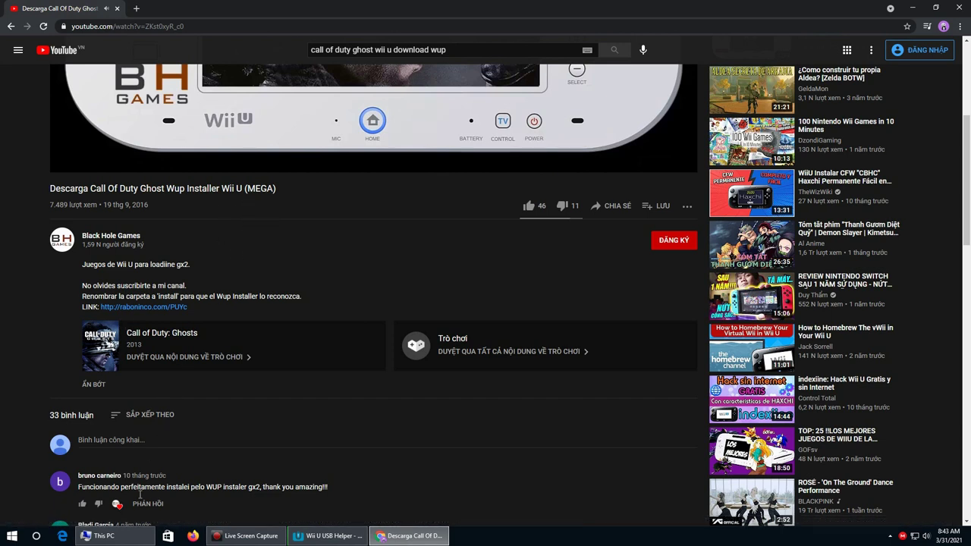
Step: Switch to File Explorer and open the GAME folder inside the game folder on drive D:
{"action": "left_click", "coordinate": [104, 536]}
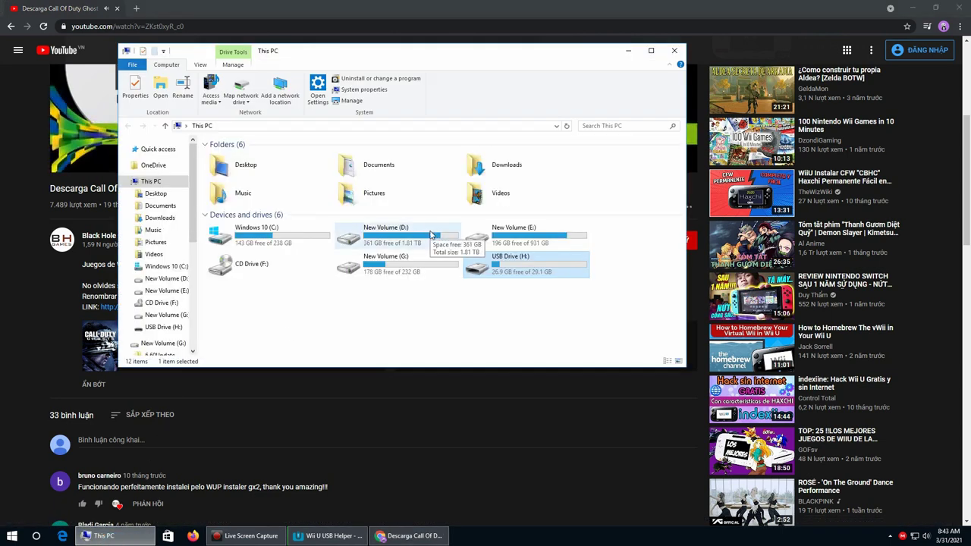
{"action": "double_click", "coordinate": [514, 231]}
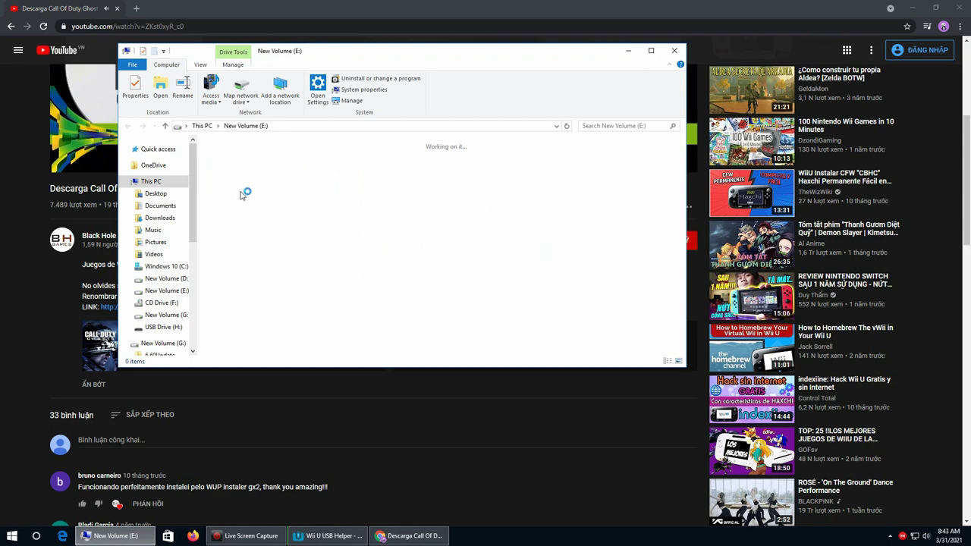
{"action": "left_click", "coordinate": [201, 126]}
{"action": "double_click", "coordinate": [362, 229]}
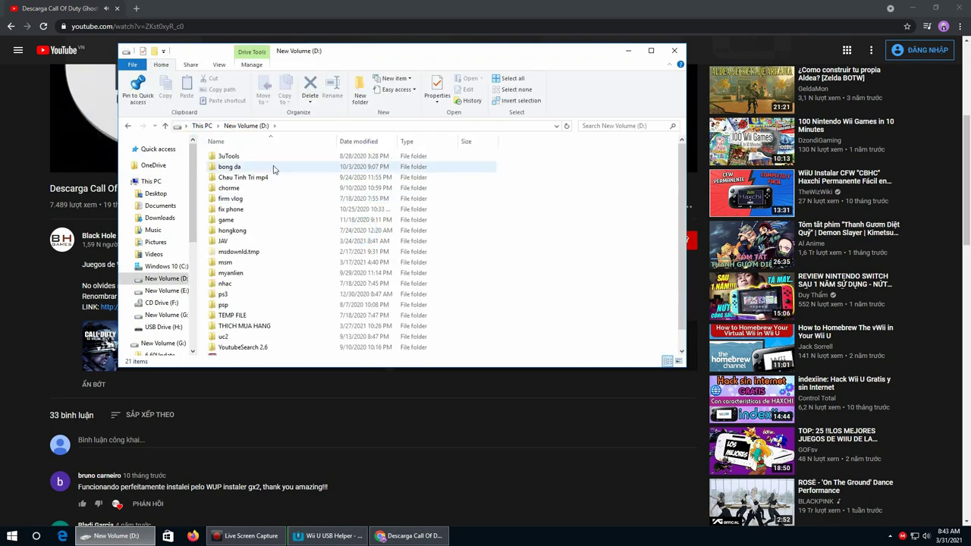
{"action": "left_click", "coordinate": [235, 220]}
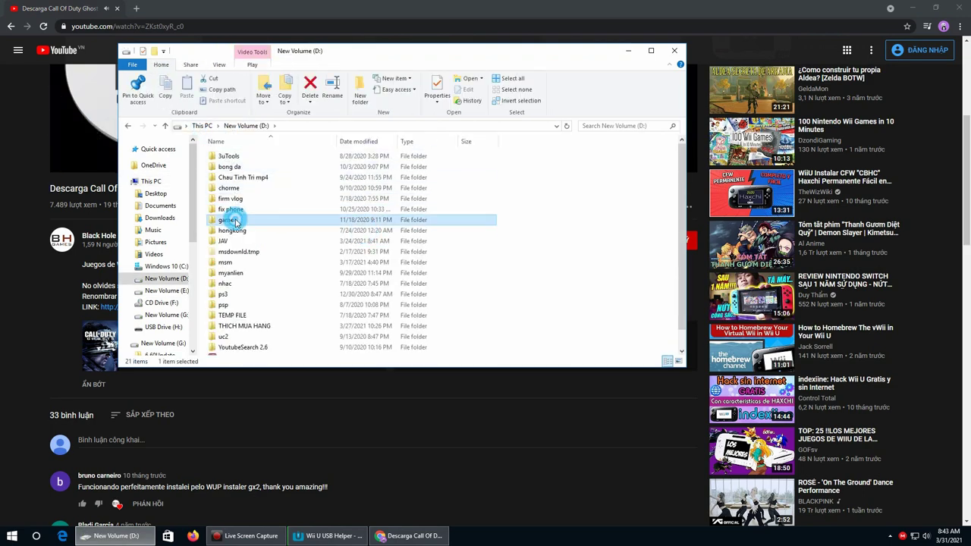
{"action": "double_click", "coordinate": [235, 220]}
{"action": "double_click", "coordinate": [233, 171]}
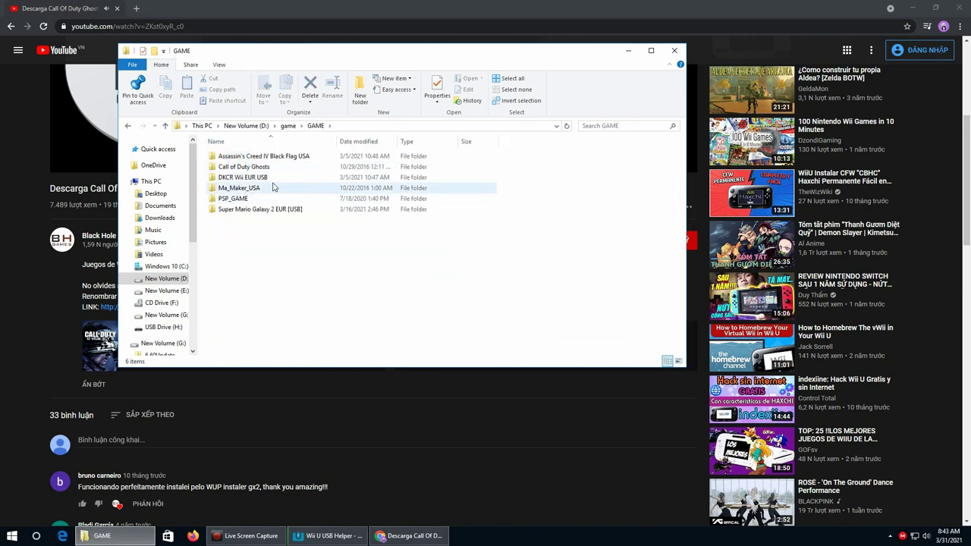